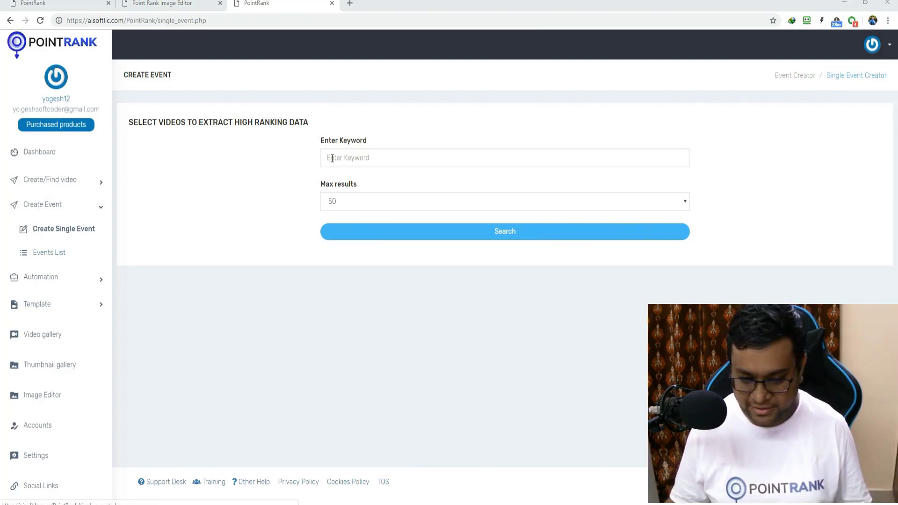
# Search PointRank for the keyword 'make money online'.
pyautogui.click(385, 160)
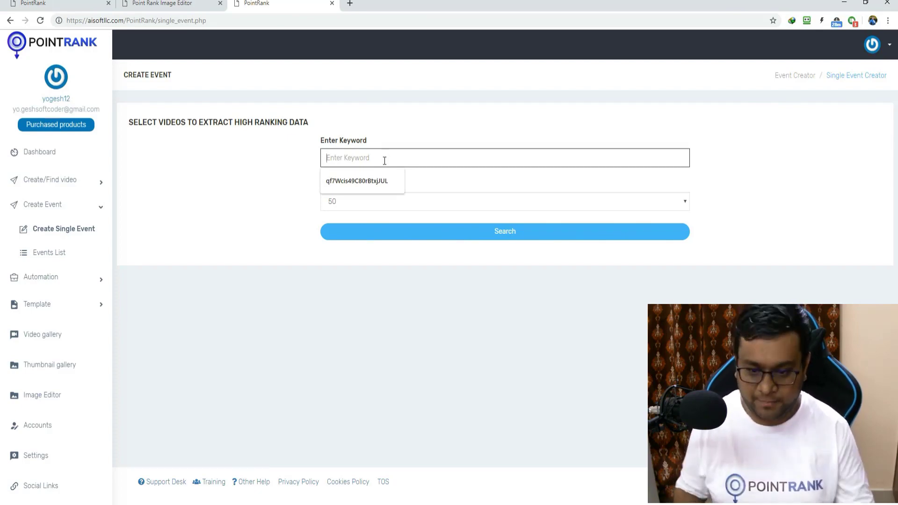
pyautogui.click(357, 127)
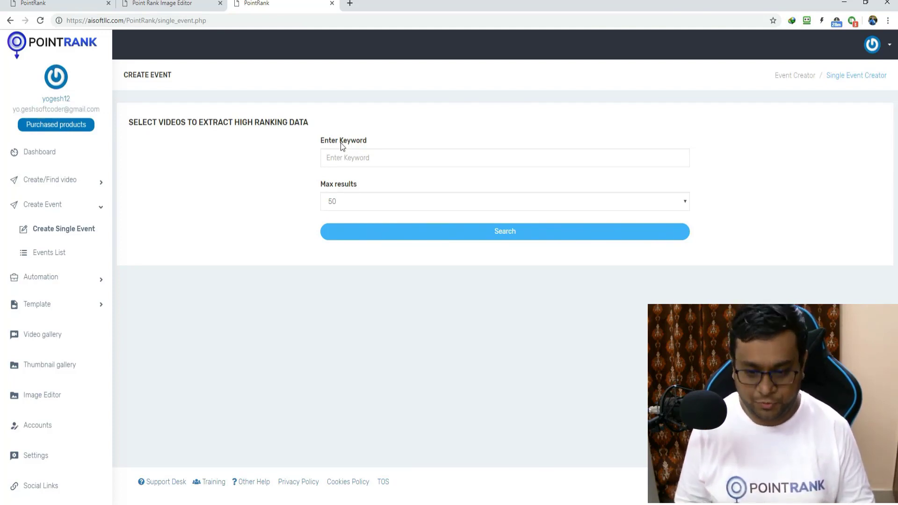
pyautogui.click(346, 155)
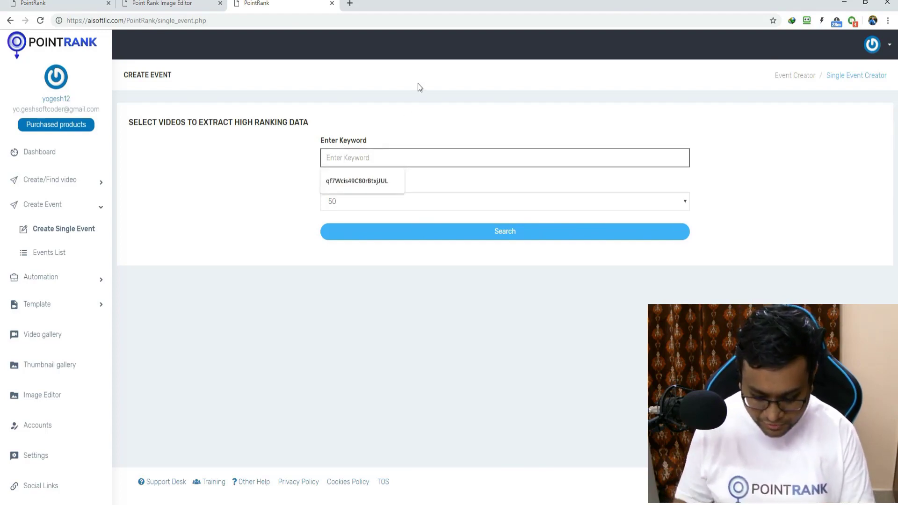
pyautogui.write('make money online')
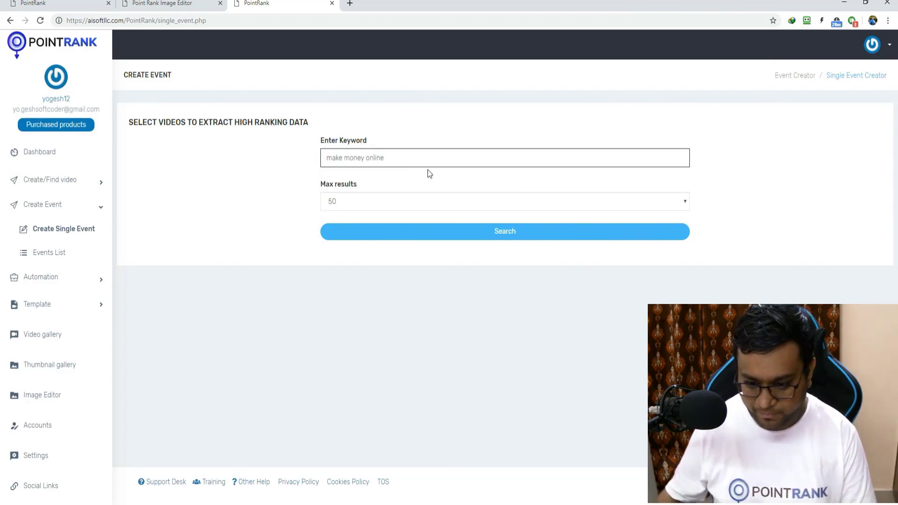
pyautogui.click(395, 230)
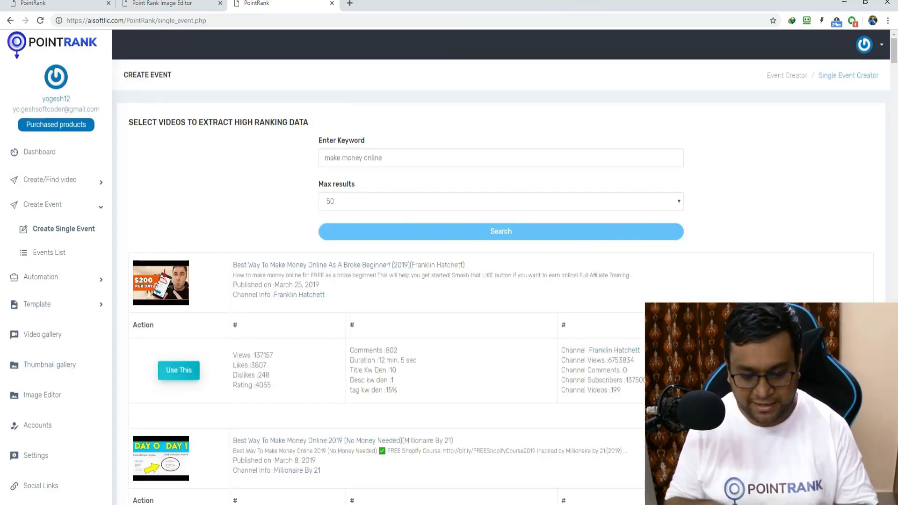
# Review the first result's view, like and comment statistics.
pyautogui.scroll(-3, 400, 395)
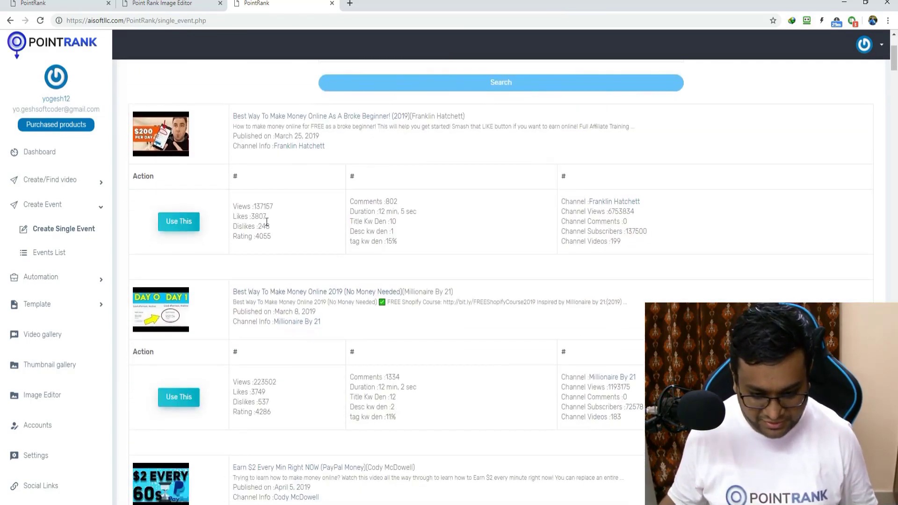
pyautogui.moveTo(236, 206); pyautogui.dragTo(268, 207)
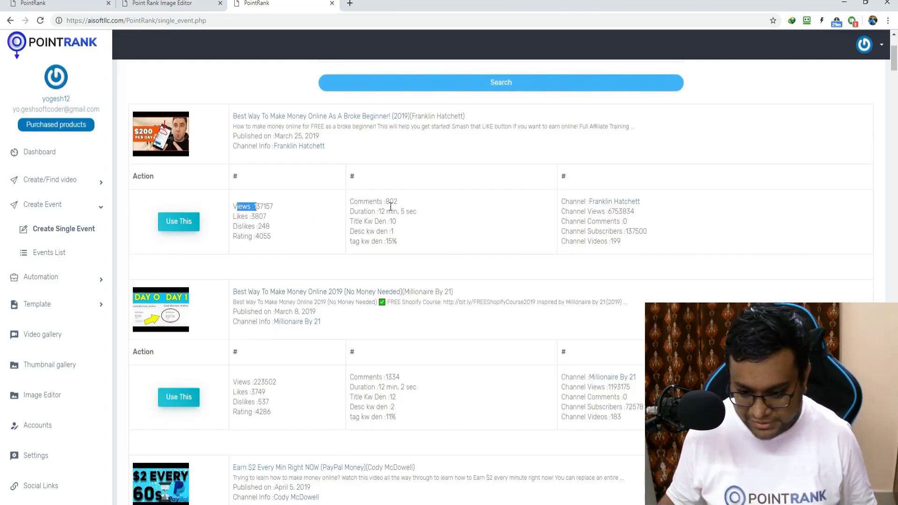
pyautogui.moveTo(656, 245); pyautogui.dragTo(304, 208)
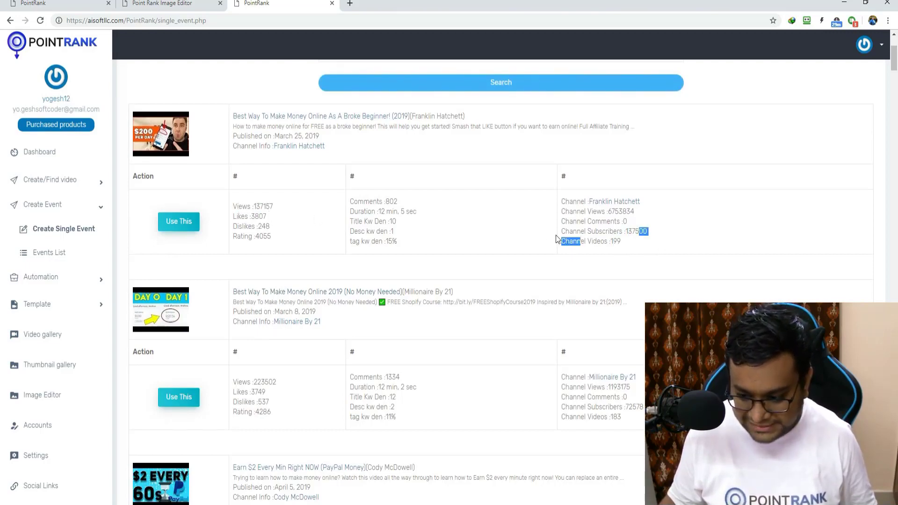
pyautogui.click(304, 208)
pyautogui.scroll(1, 301, 208)
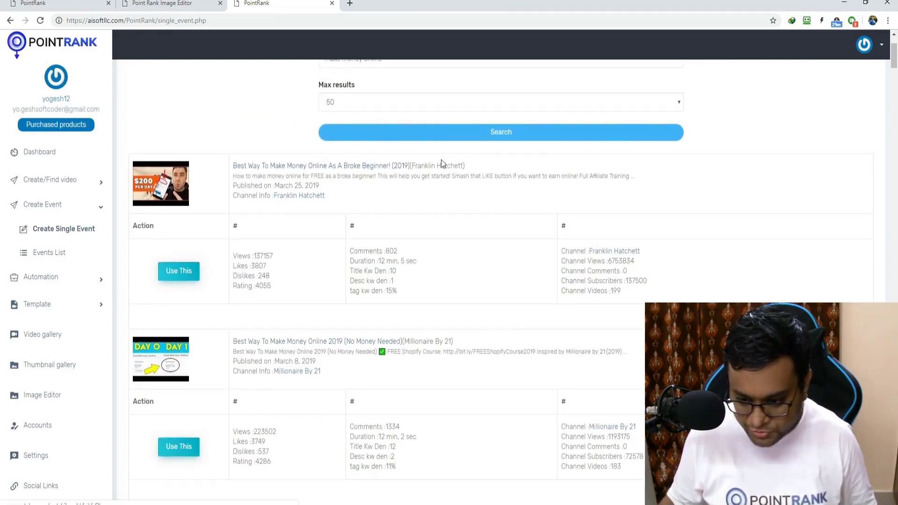
# Start the event from the first video and confirm that no template is available.
pyautogui.click(183, 272)
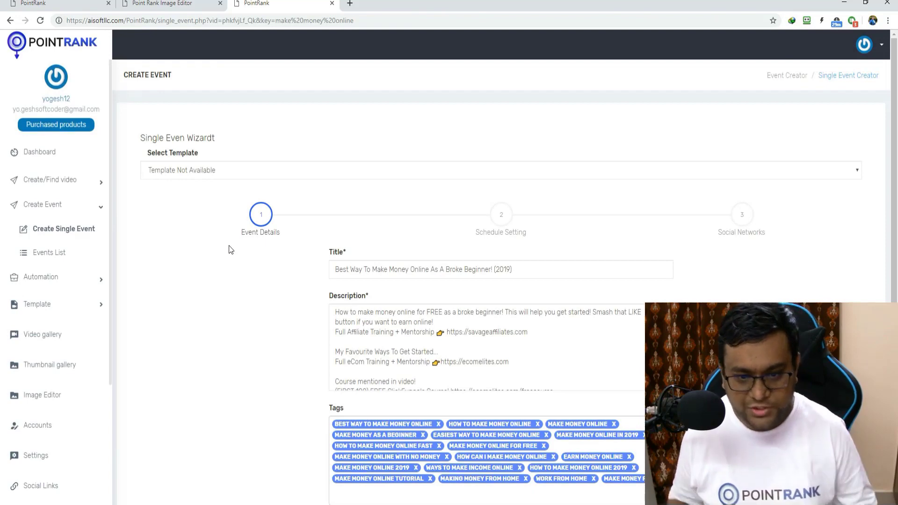
pyautogui.scroll(-1, 431, 271)
pyautogui.scroll(-2, 664, 290)
pyautogui.scroll(1, 224, 285)
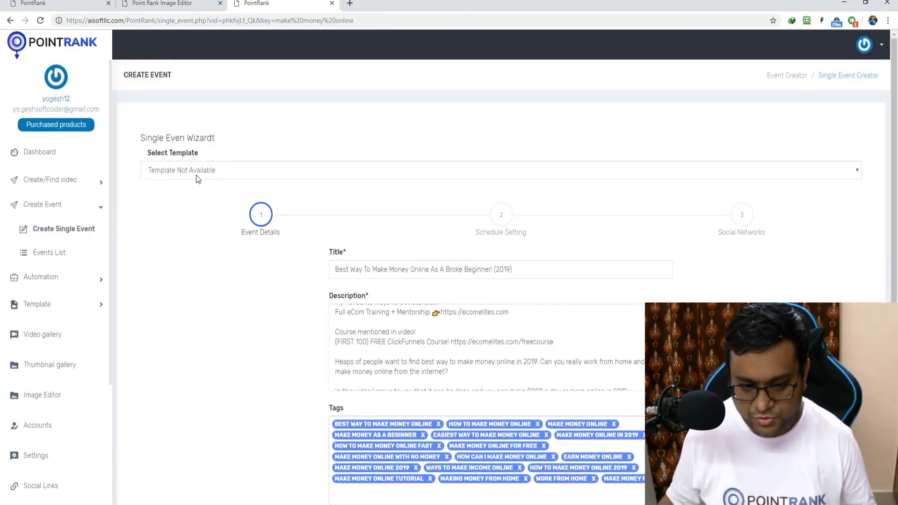
pyautogui.click(195, 173)
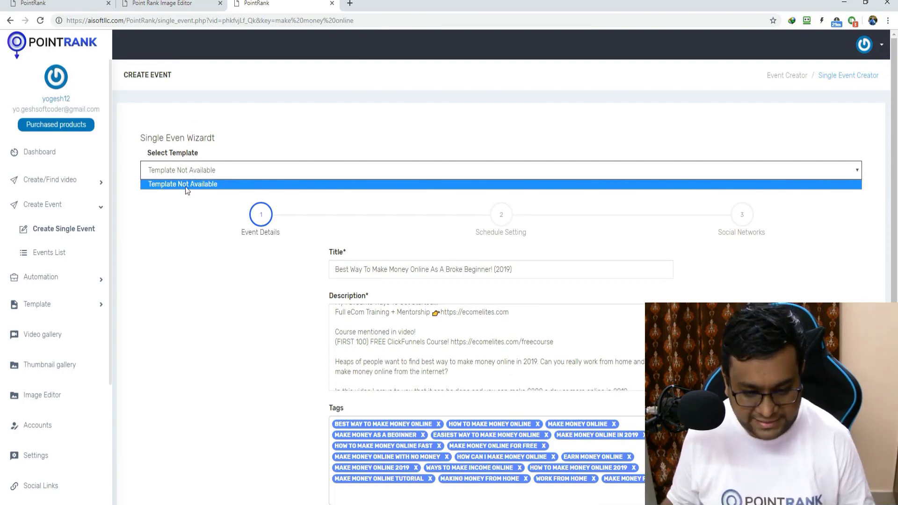
pyautogui.click(184, 206)
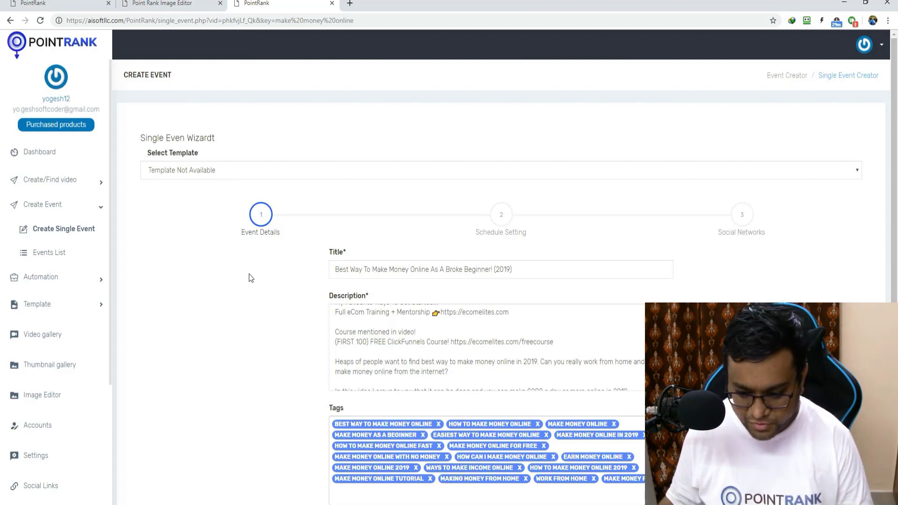
pyautogui.scroll(-2, 250, 276)
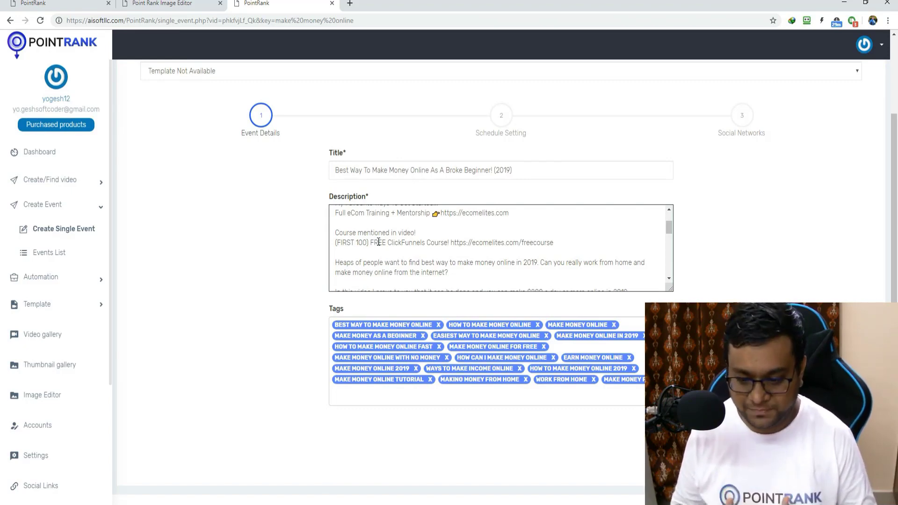
# Trim the description to its first two lines and remove '(2019)' from the title.
pyautogui.press('Up')
pyautogui.press('Up')
pyautogui.press('Up')
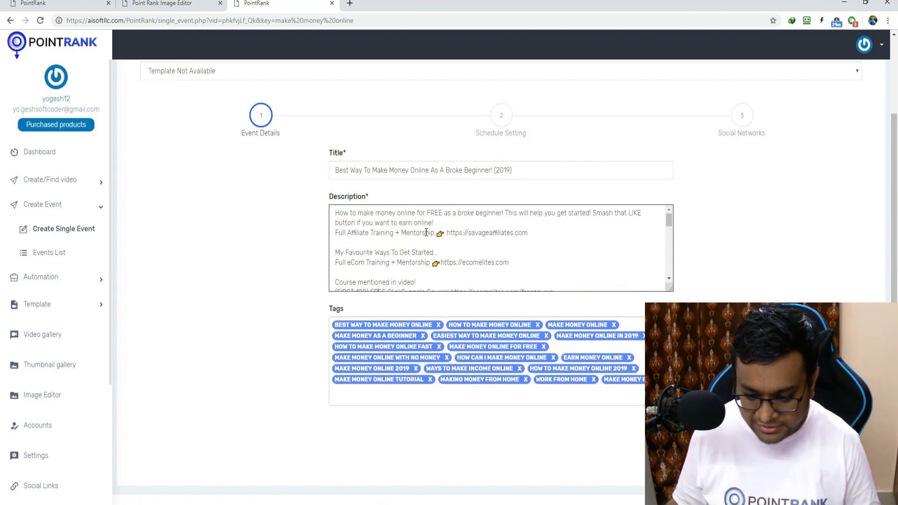
pyautogui.moveTo(443, 227); pyautogui.dragTo(543, 265)
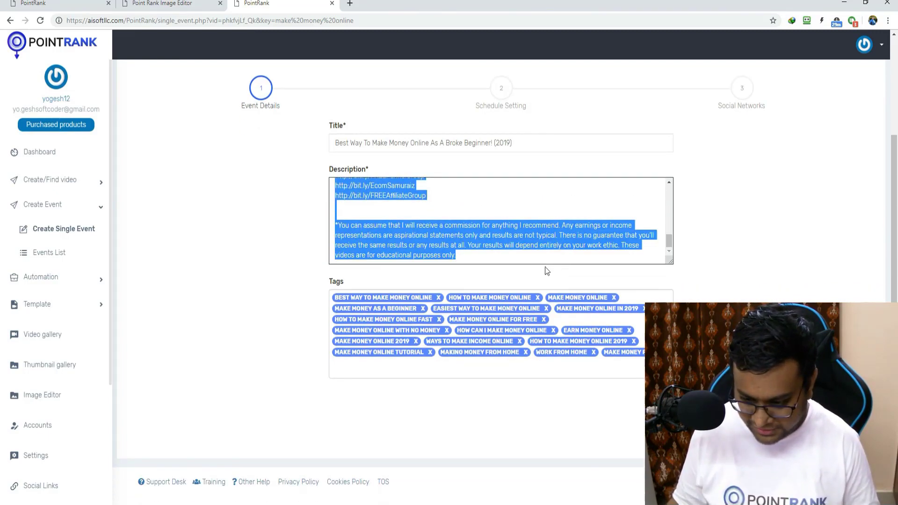
pyautogui.press('Delete')
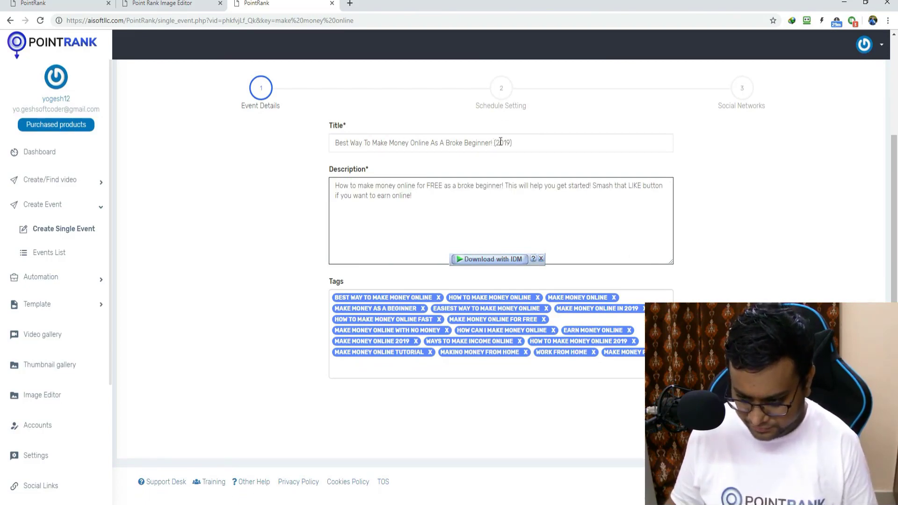
pyautogui.moveTo(495, 143); pyautogui.dragTo(543, 144)
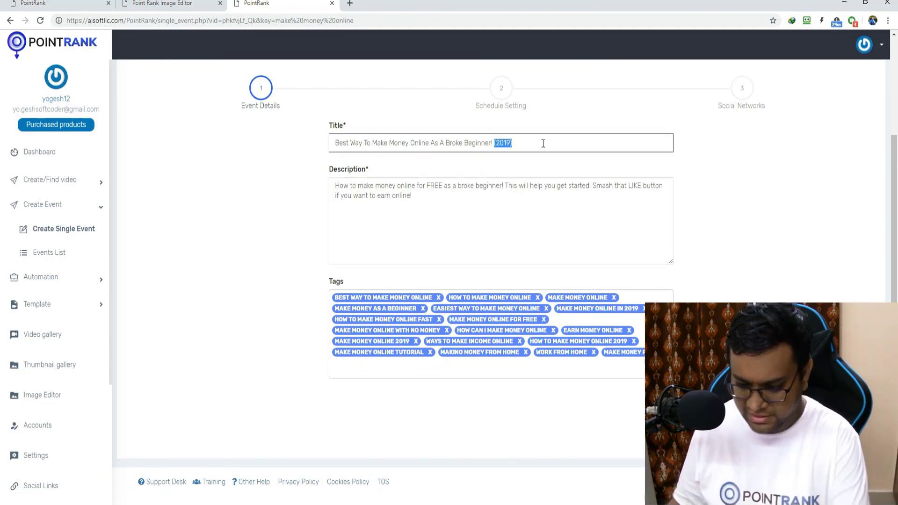
pyautogui.press('BackSpace')
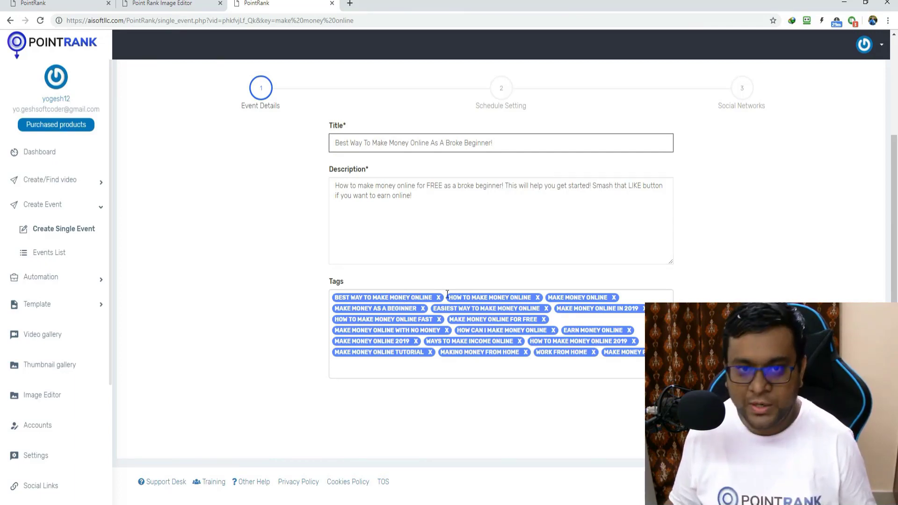
# Add a THISISTAG tag and advance to Schedule Setting.
pyautogui.click(427, 370)
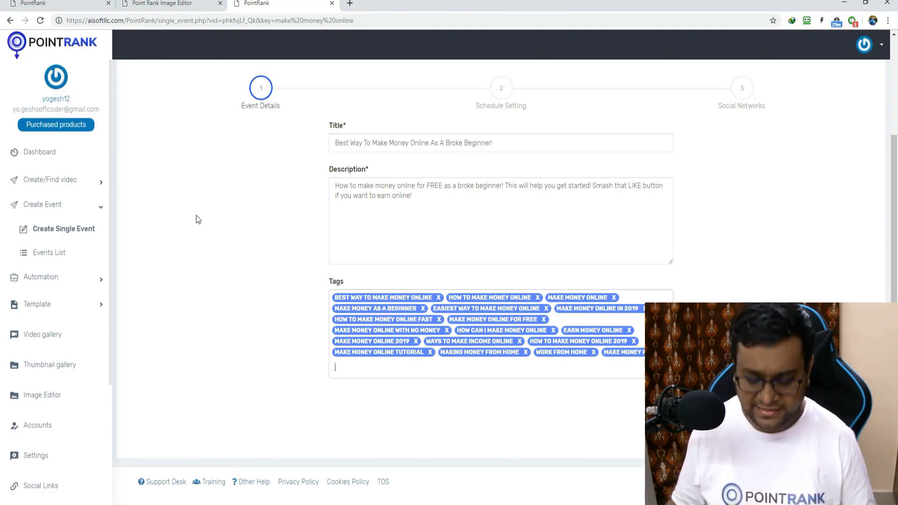
pyautogui.write('thisistag')
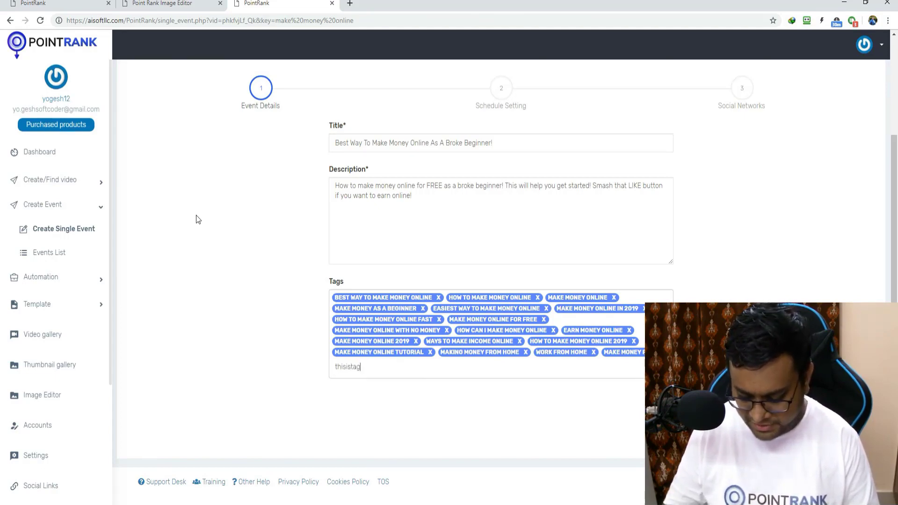
pyautogui.press('Return')
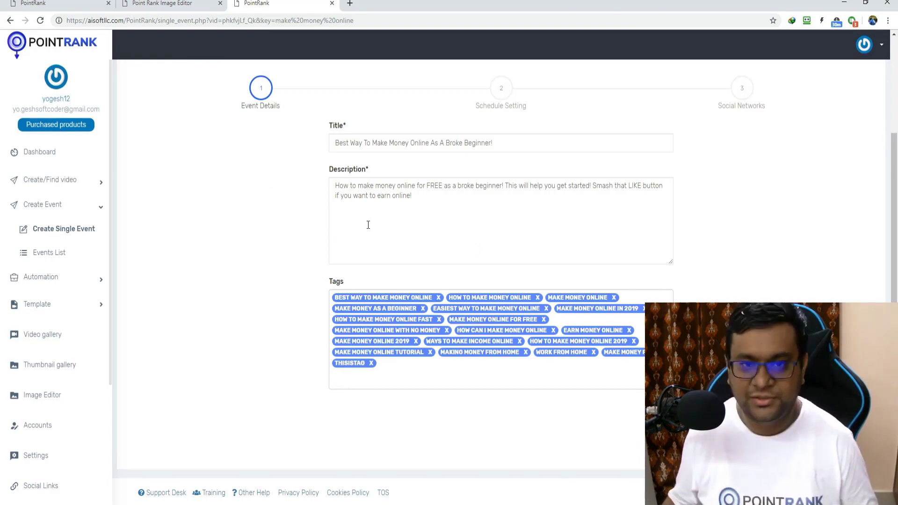
pyautogui.click(655, 414)
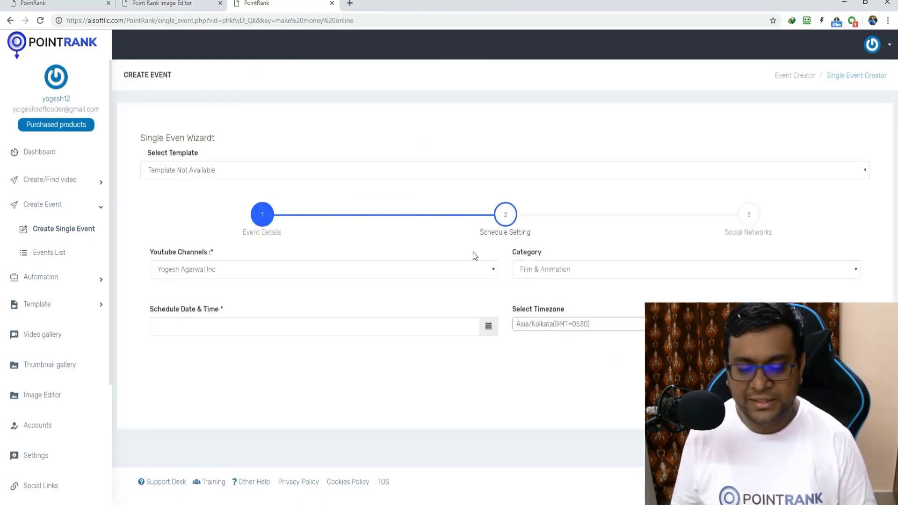
# Keep the current YouTube channel and schedule the event for 22 April 2019 at 14:00.
pyautogui.click(199, 274)
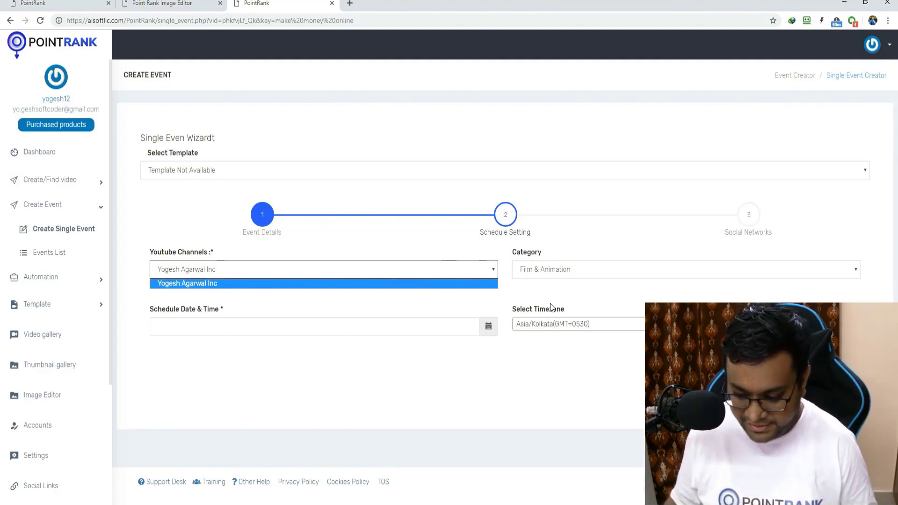
pyautogui.click(329, 338)
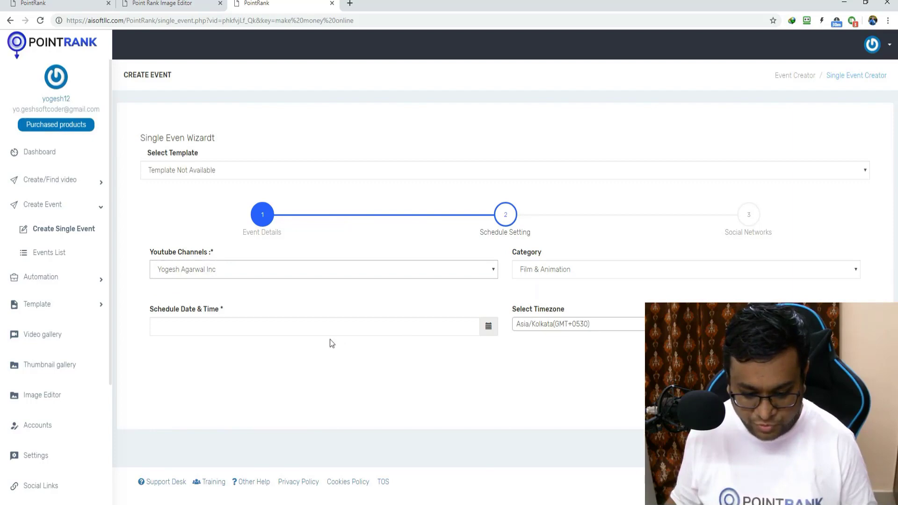
pyautogui.click(201, 326)
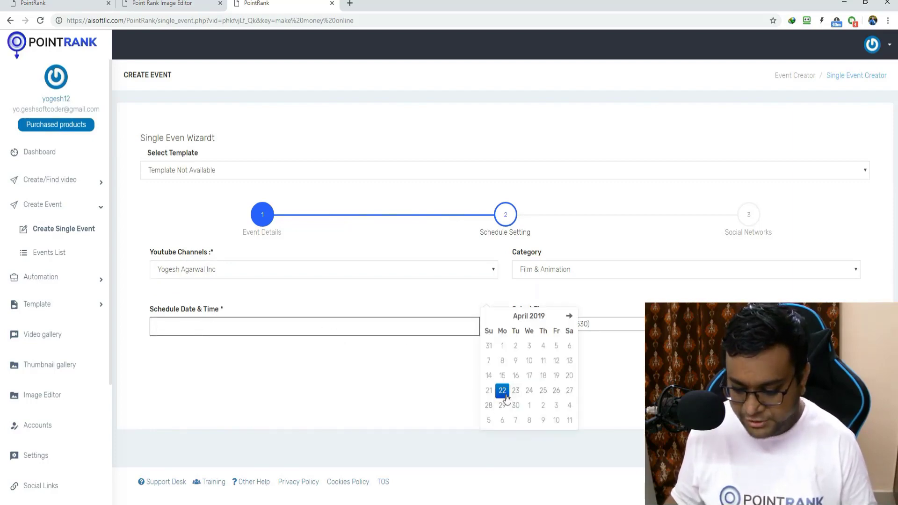
pyautogui.click(506, 397)
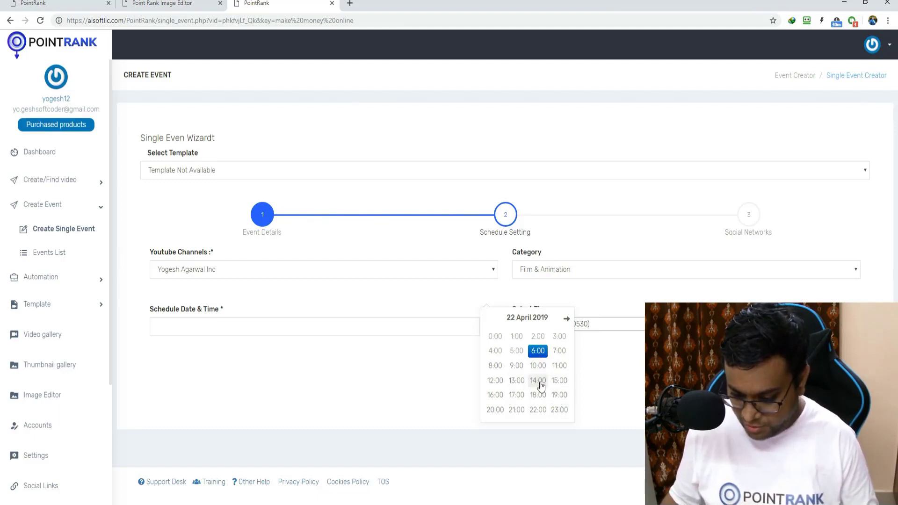
pyautogui.click(538, 381)
pyautogui.click(495, 337)
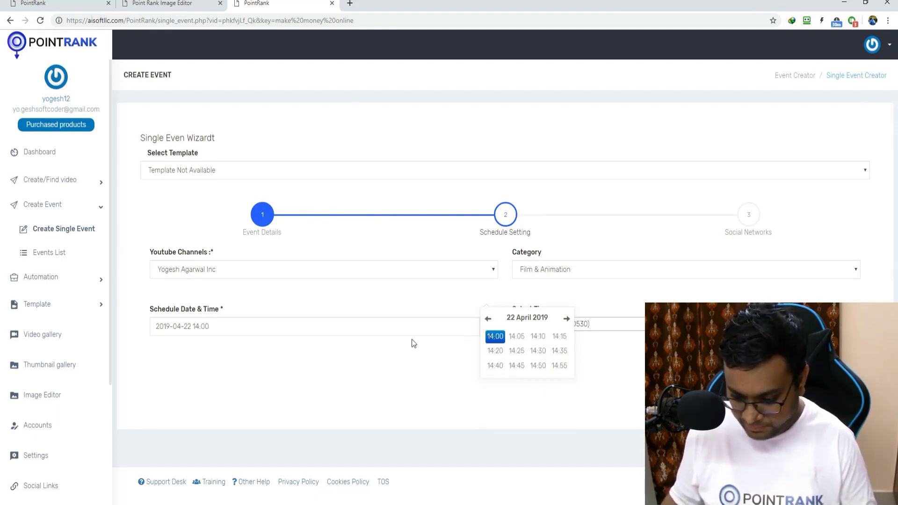
pyautogui.click(407, 371)
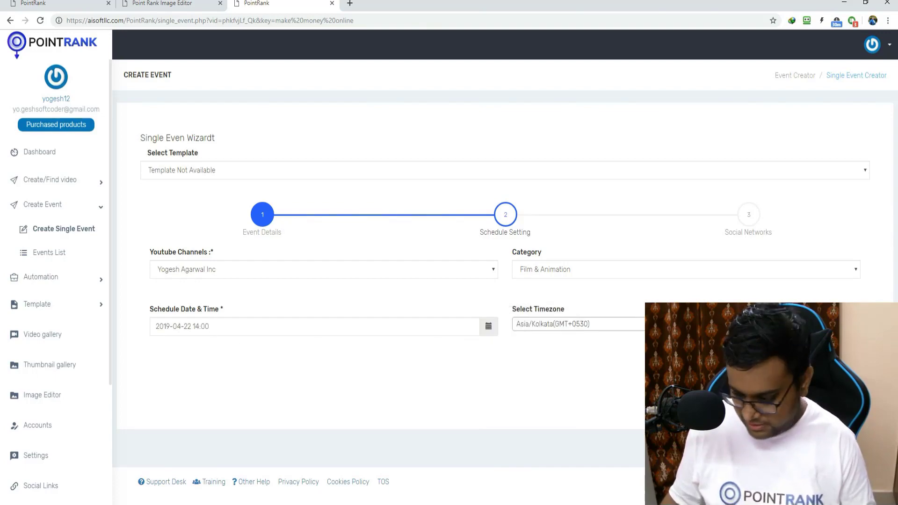
# Tick the Twitter account and the morning and recipes-to-cook Pinterest boards for posting.
pyautogui.click(842, 407)
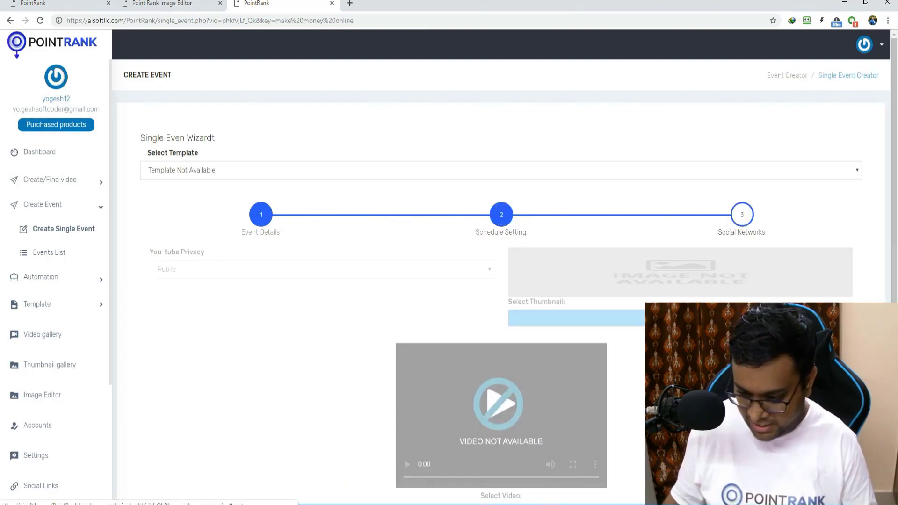
pyautogui.scroll(-3, 248, 318)
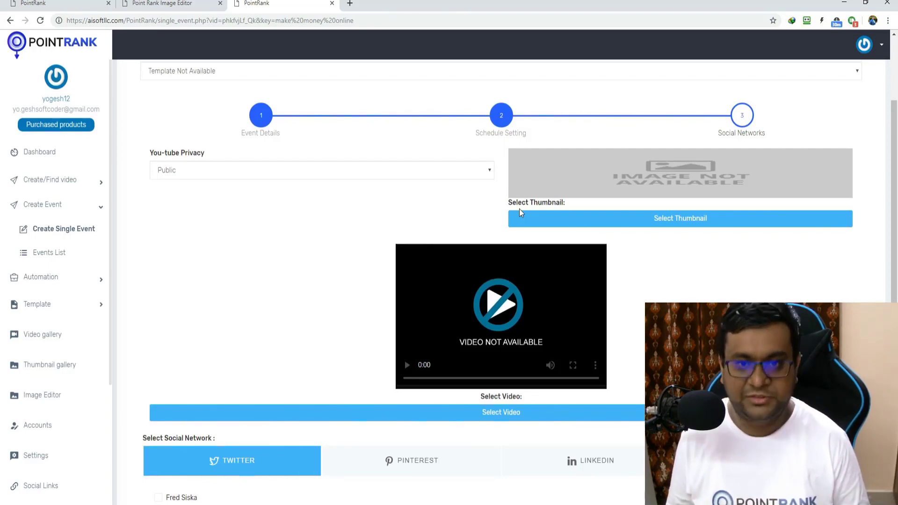
pyautogui.scroll(-2, 491, 212)
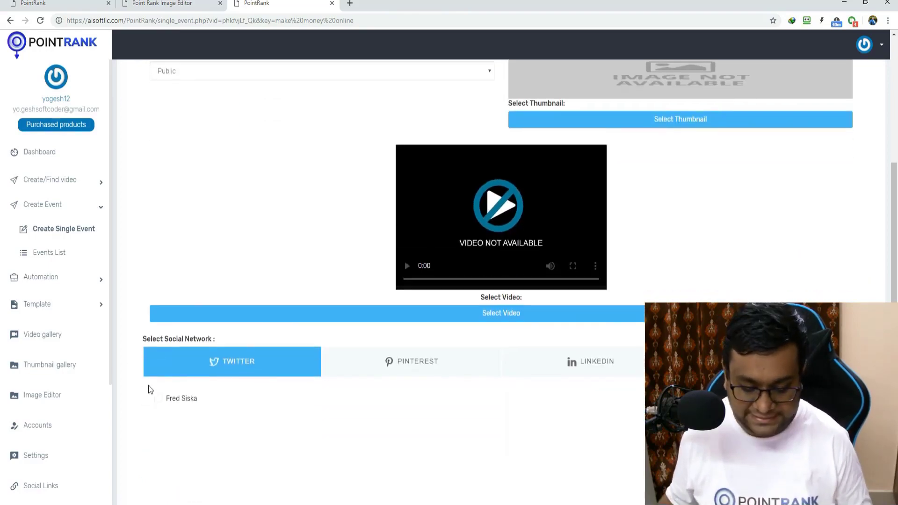
pyautogui.click(158, 398)
pyautogui.click(387, 364)
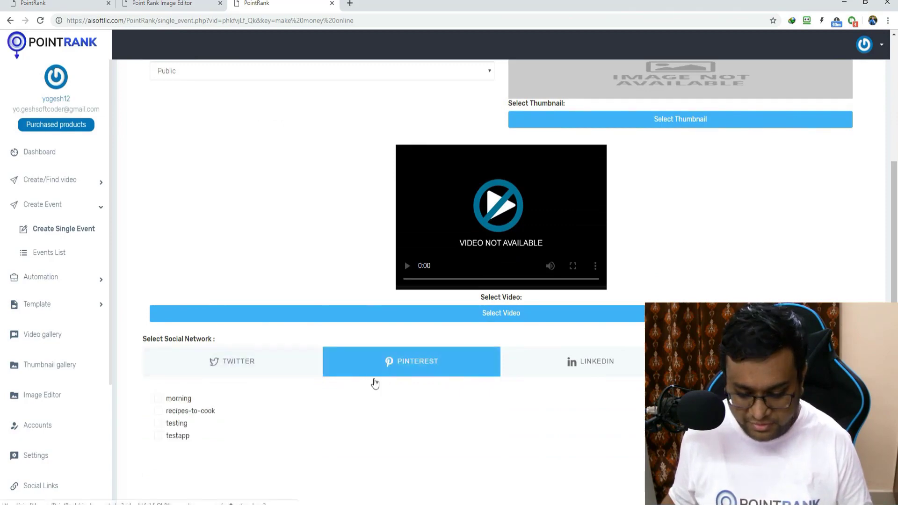
pyautogui.click(158, 411)
pyautogui.scroll(3, 230, 277)
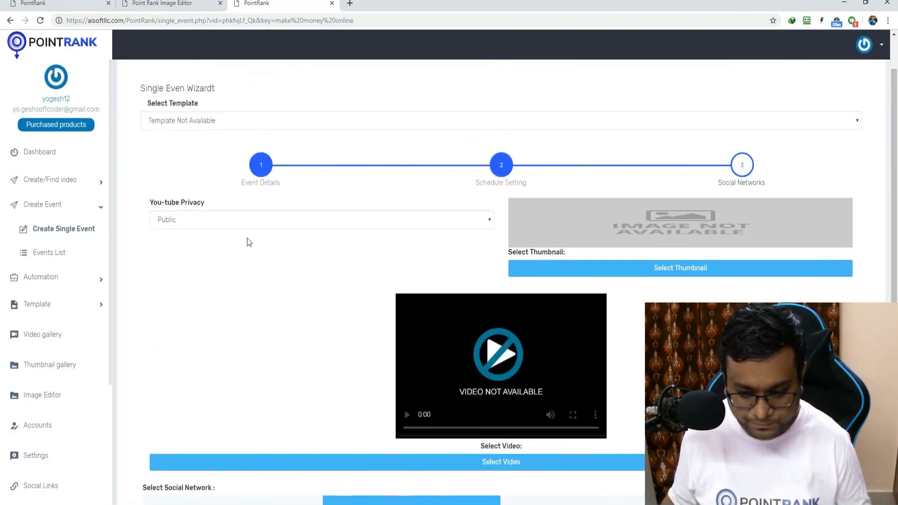
pyautogui.click(622, 275)
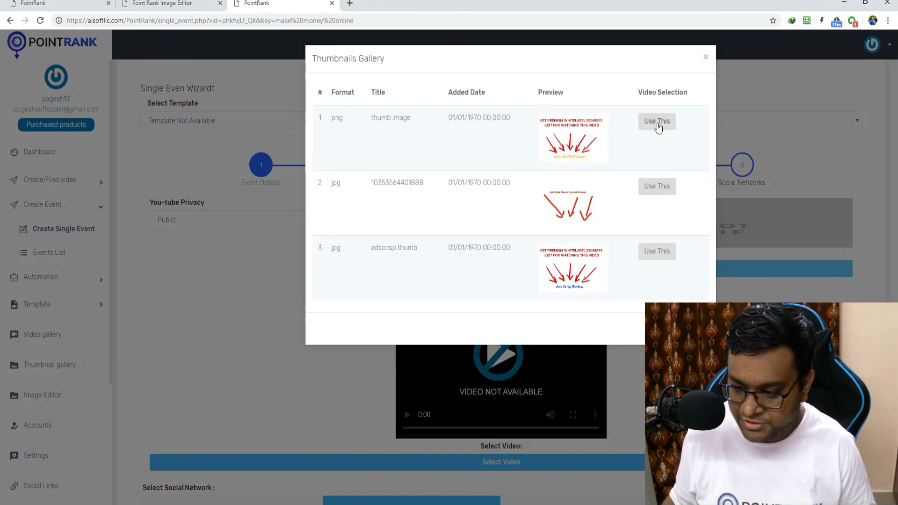
# Use the bonuses thumbnail and attach Auto Traffix Review.mp4 as the event video.
pyautogui.click(658, 127)
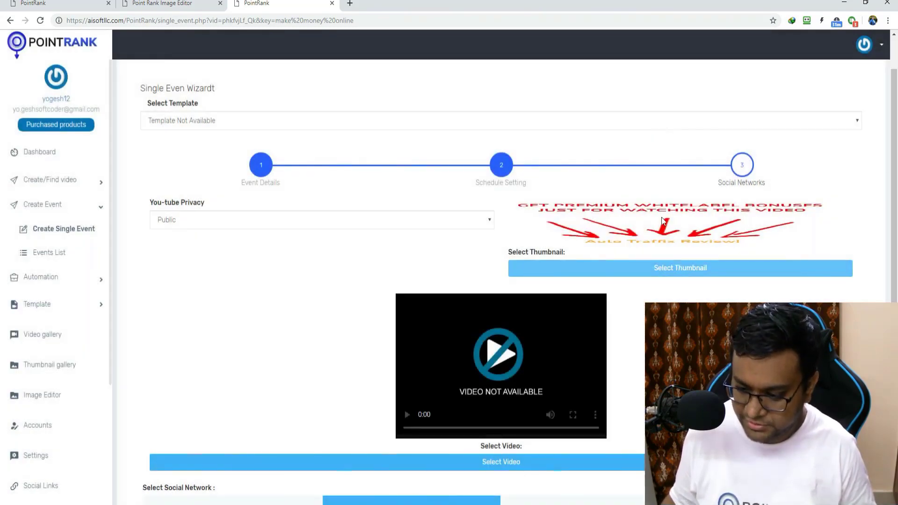
pyautogui.scroll(-2, 474, 351)
pyautogui.click(498, 366)
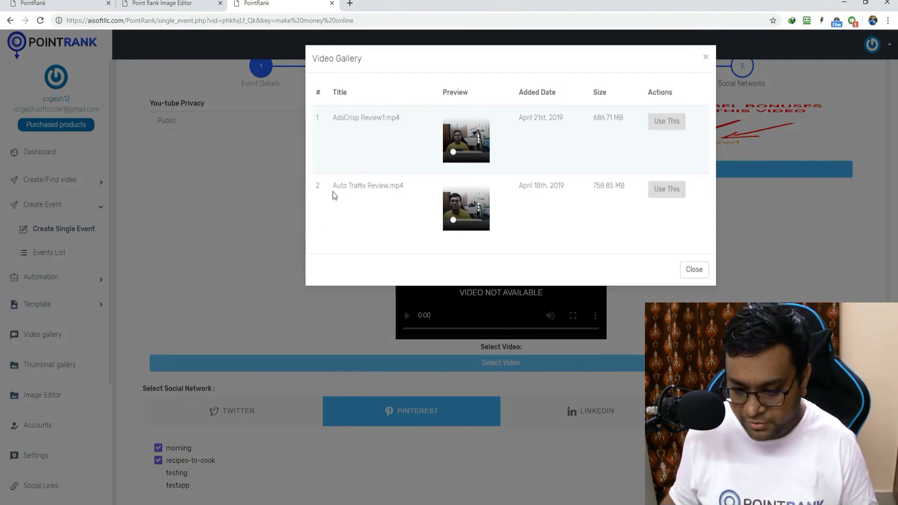
pyautogui.moveTo(332, 186); pyautogui.dragTo(380, 186)
pyautogui.click(661, 232)
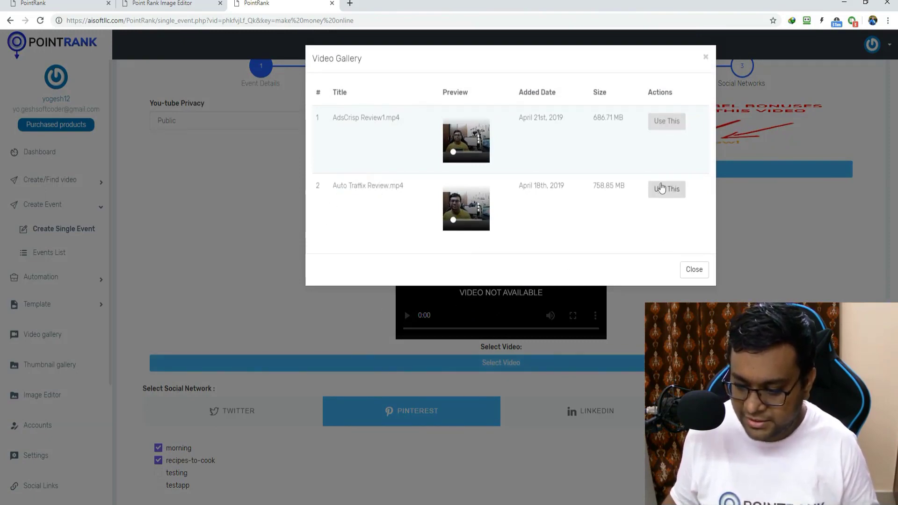
pyautogui.click(664, 191)
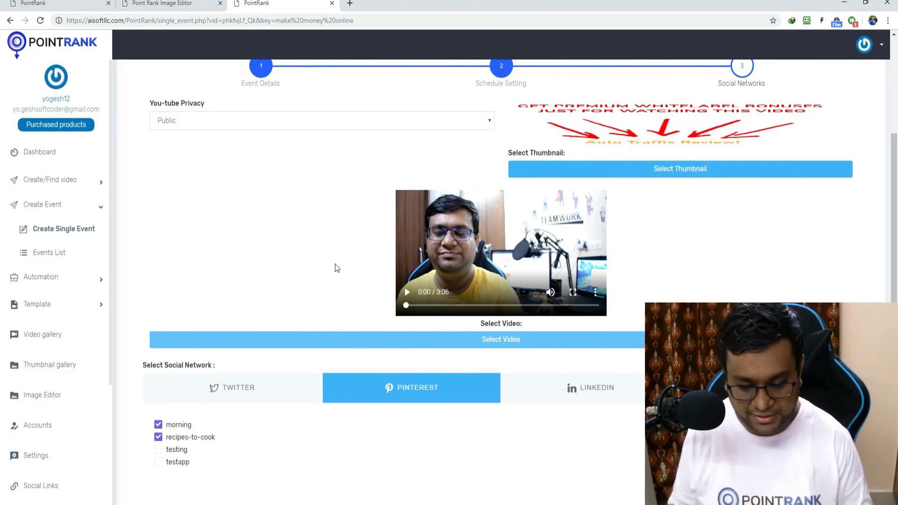
# Tick the testing Pinterest board, keeping the Twitter account ticked.
pyautogui.scroll(-2, 335, 264)
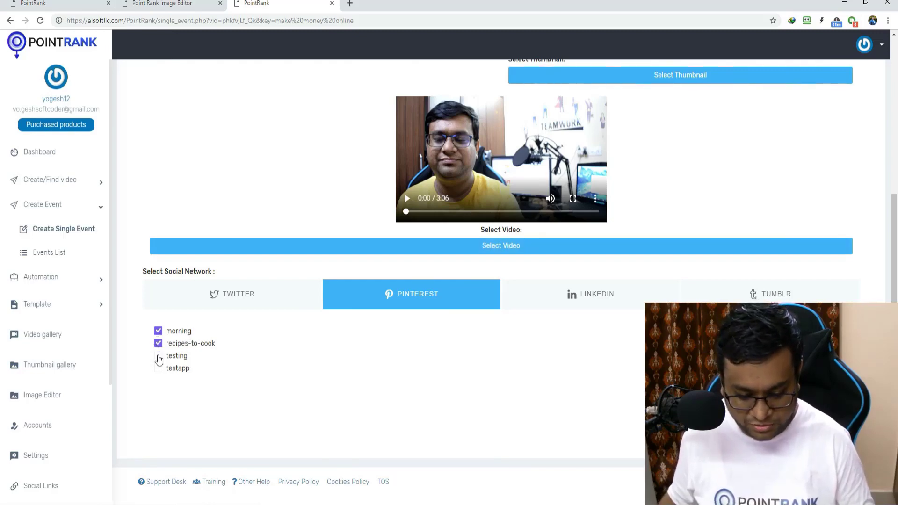
pyautogui.click(159, 356)
pyautogui.click(212, 302)
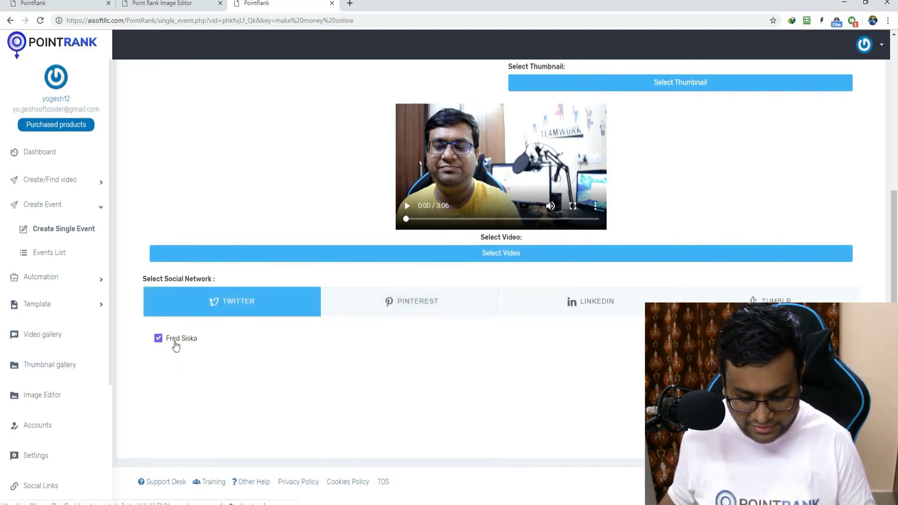
pyautogui.click(160, 345)
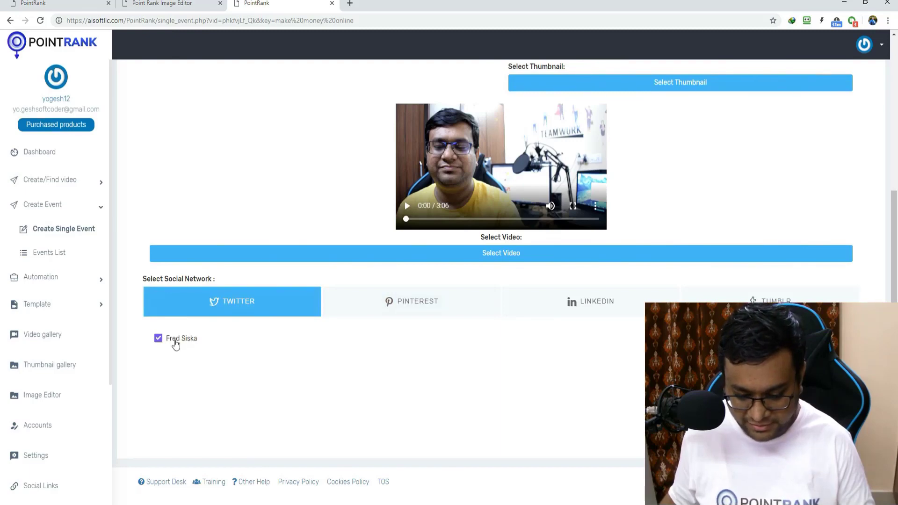
pyautogui.click(397, 302)
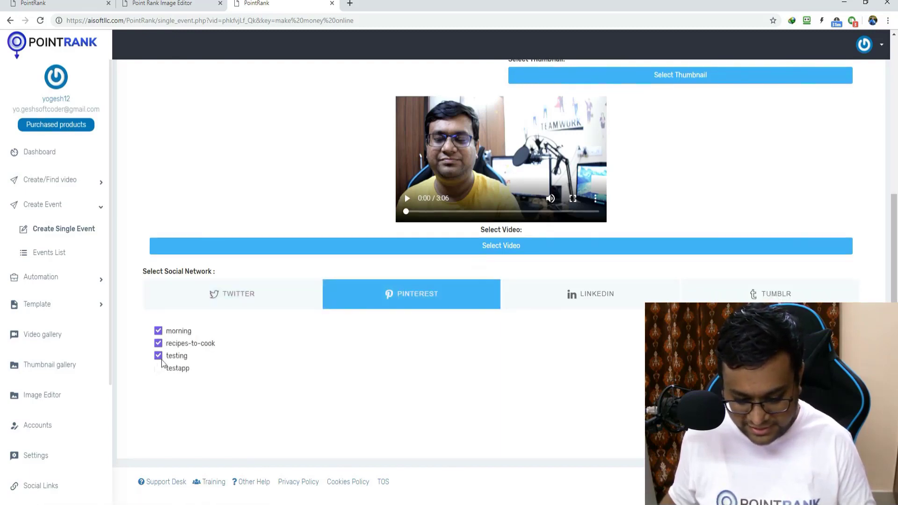
# Tick the LinkedIn account and the testinguser500 Tumblr account.
pyautogui.click(563, 307)
pyautogui.click(161, 339)
pyautogui.click(769, 309)
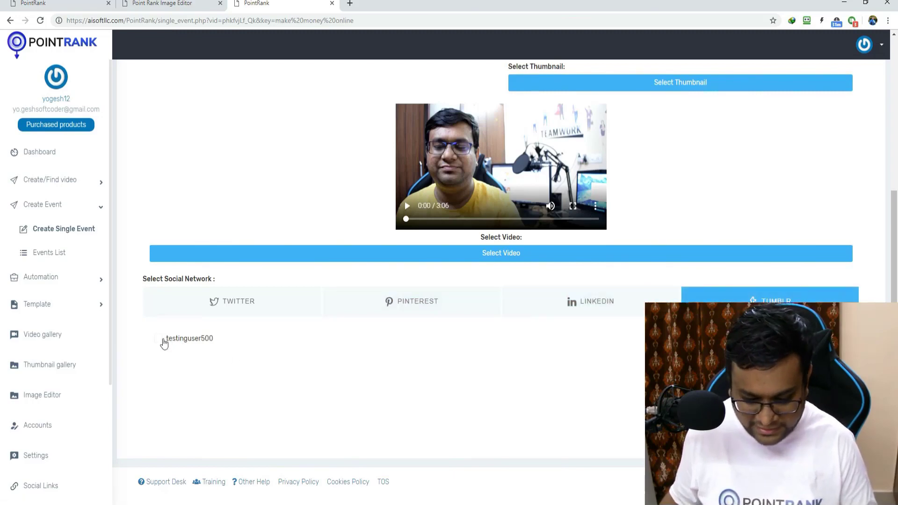
pyautogui.click(159, 339)
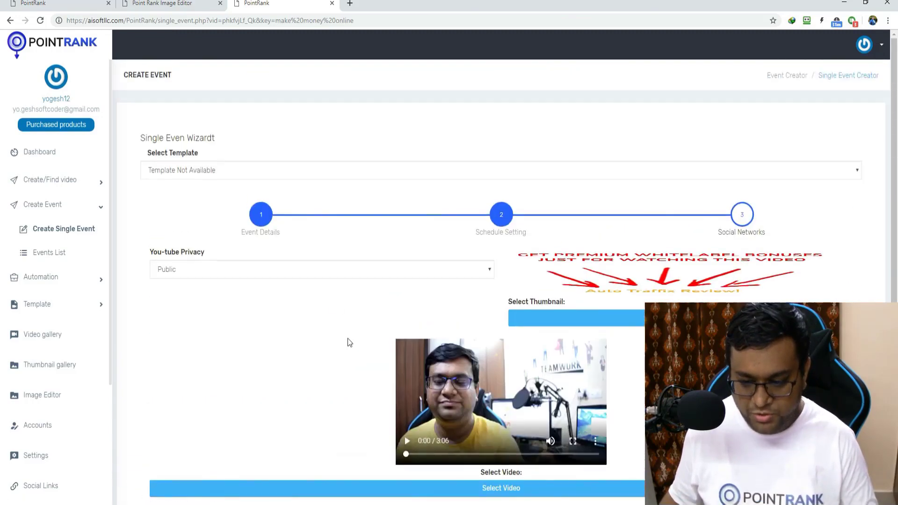